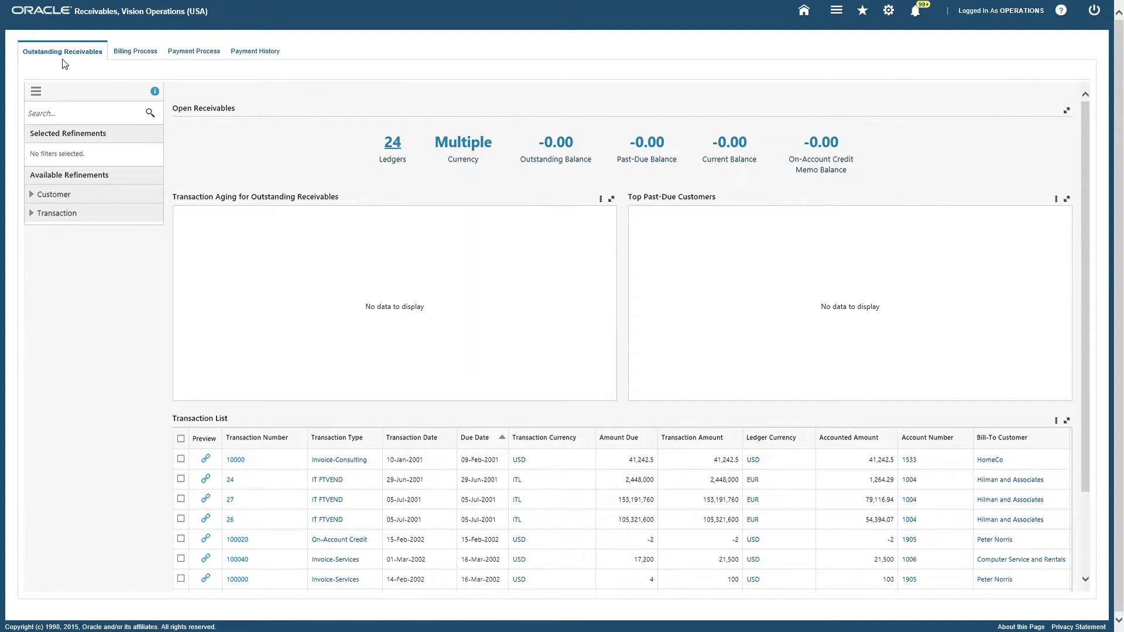
Limit the open receivables to the Vision Operations (USA) ledger and inspect the over-90-days bar in the transaction aging chart.
click(392, 146)
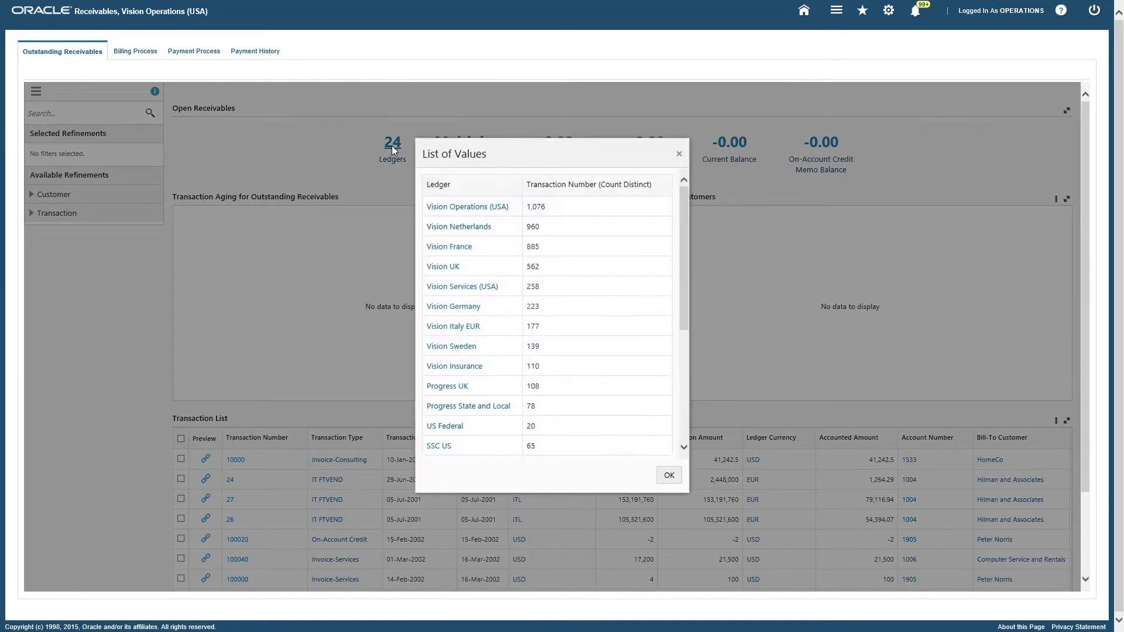
click(464, 208)
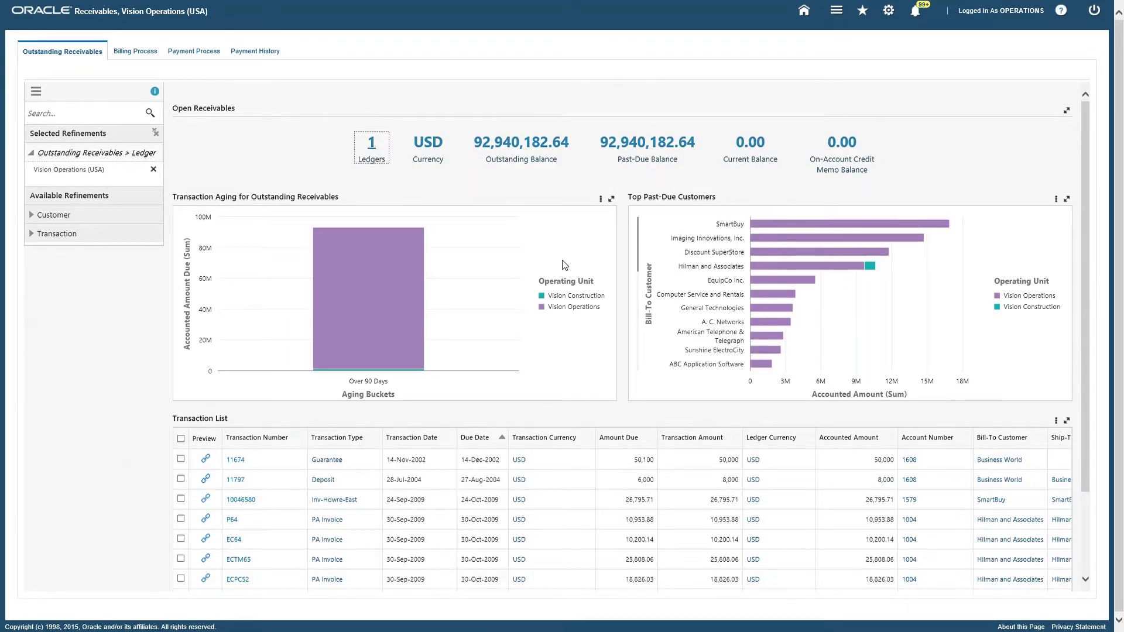
mouse_move(359, 279)
mouse_move(398, 295)
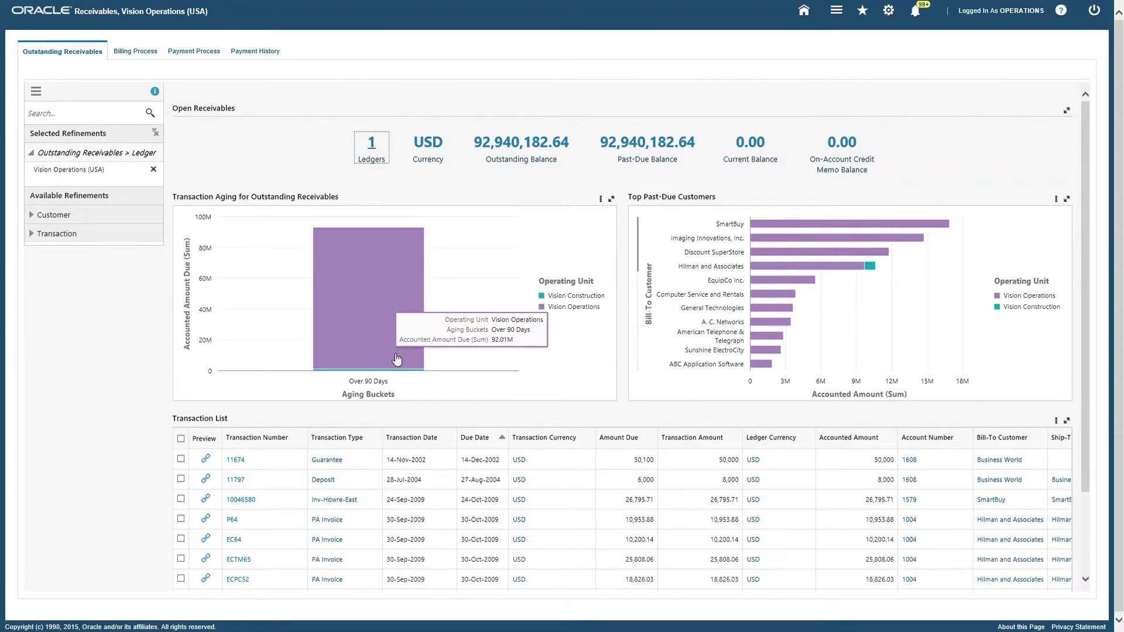
mouse_move(397, 375)
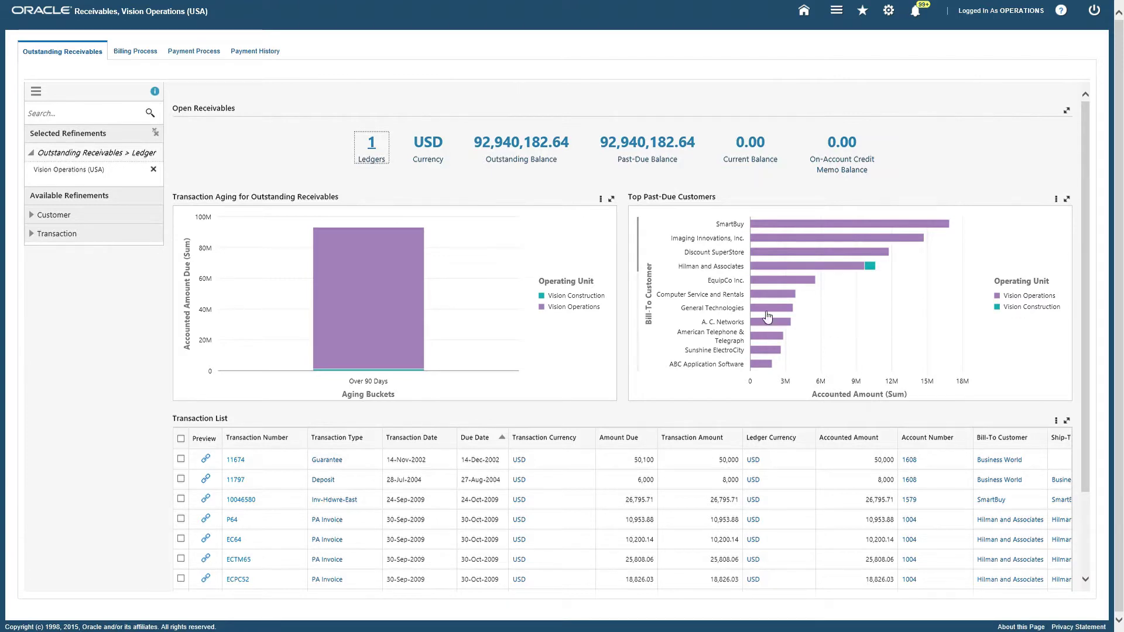
Refine the receivables to the Vision Operations unit and customer Hilman and Associates from the Top Past-Due Customers chart.
scroll(745, 308, down, 2)
scroll(691, 281, up, 2)
mouse_move(646, 248)
mouse_down()
mouse_move(648, 313)
mouse_move(651, 237)
mouse_up()
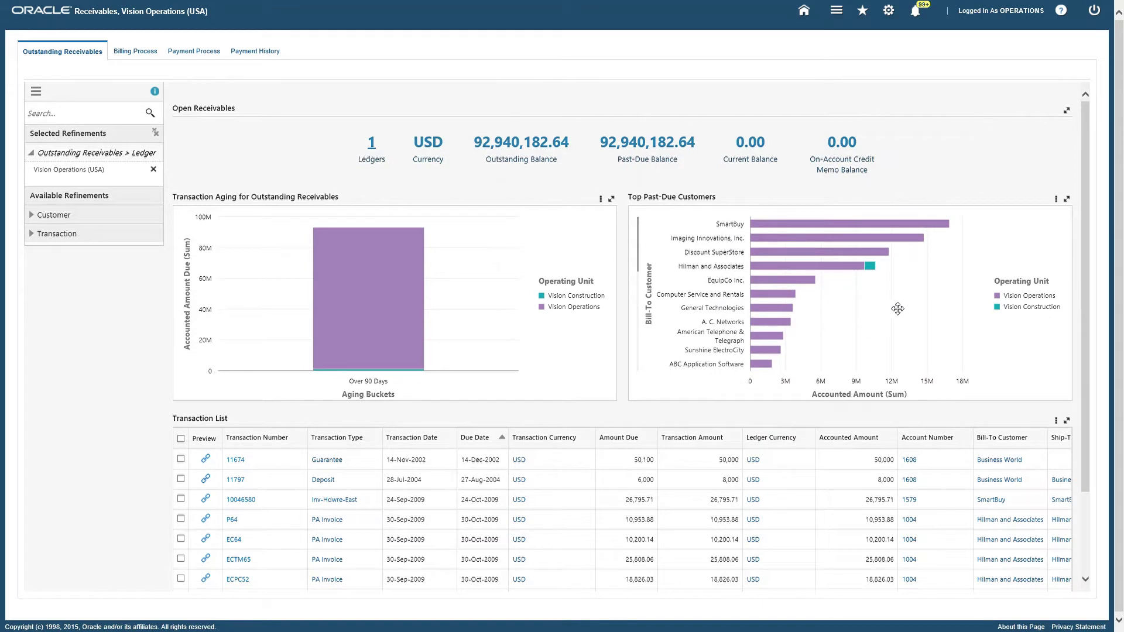
mouse_move(780, 270)
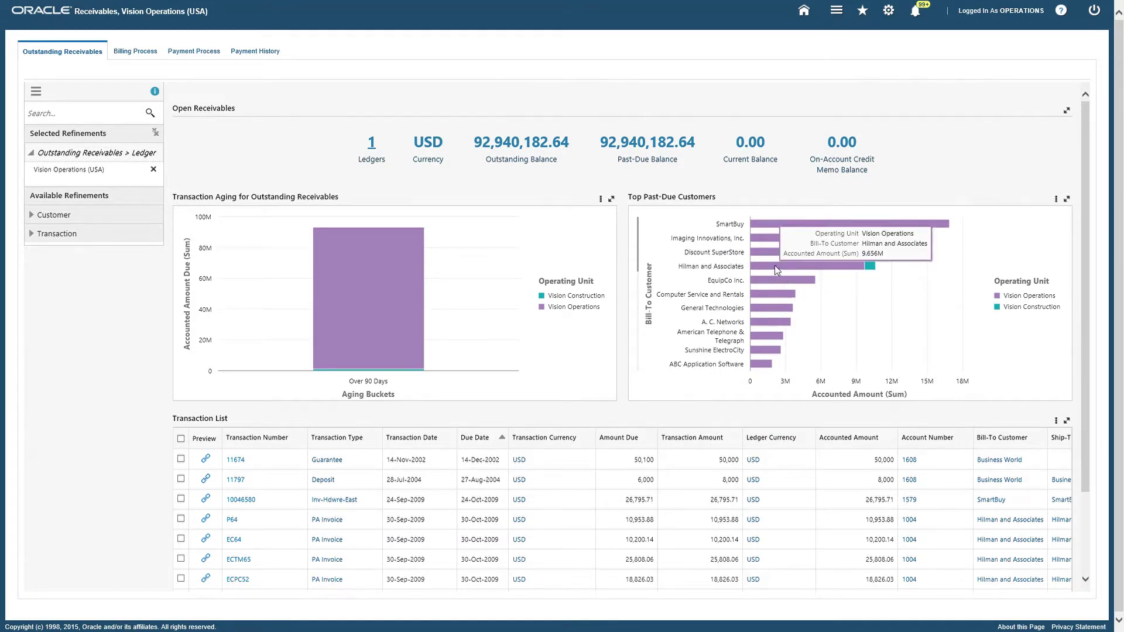
click(775, 268)
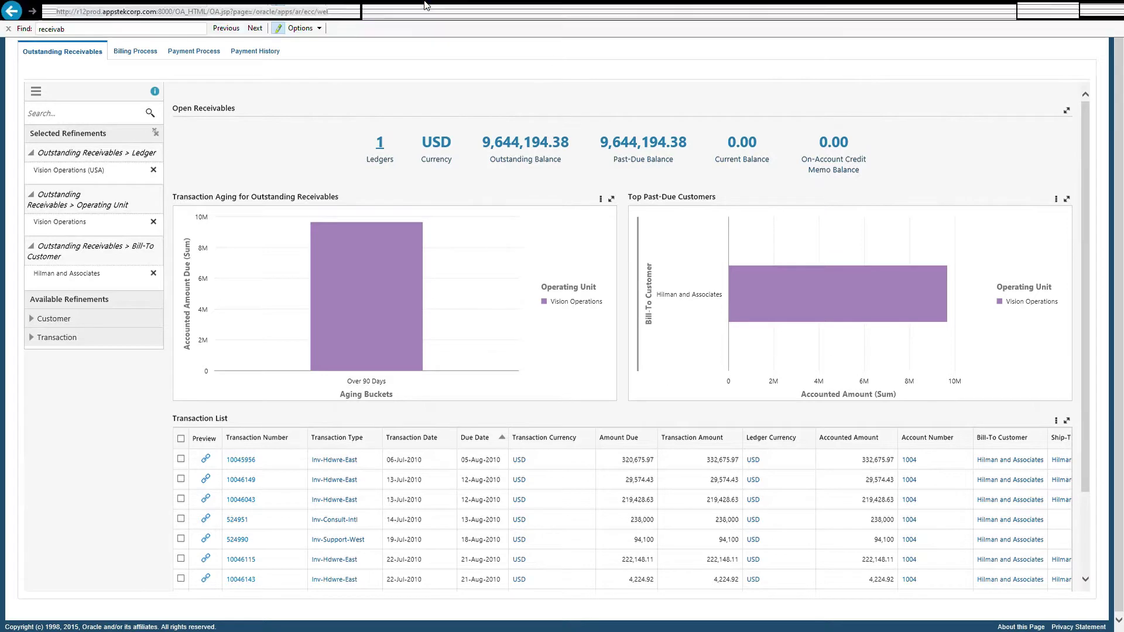
Remove the Hilman and Associates customer refinement and look through the transaction list for the whole operating unit.
click(153, 273)
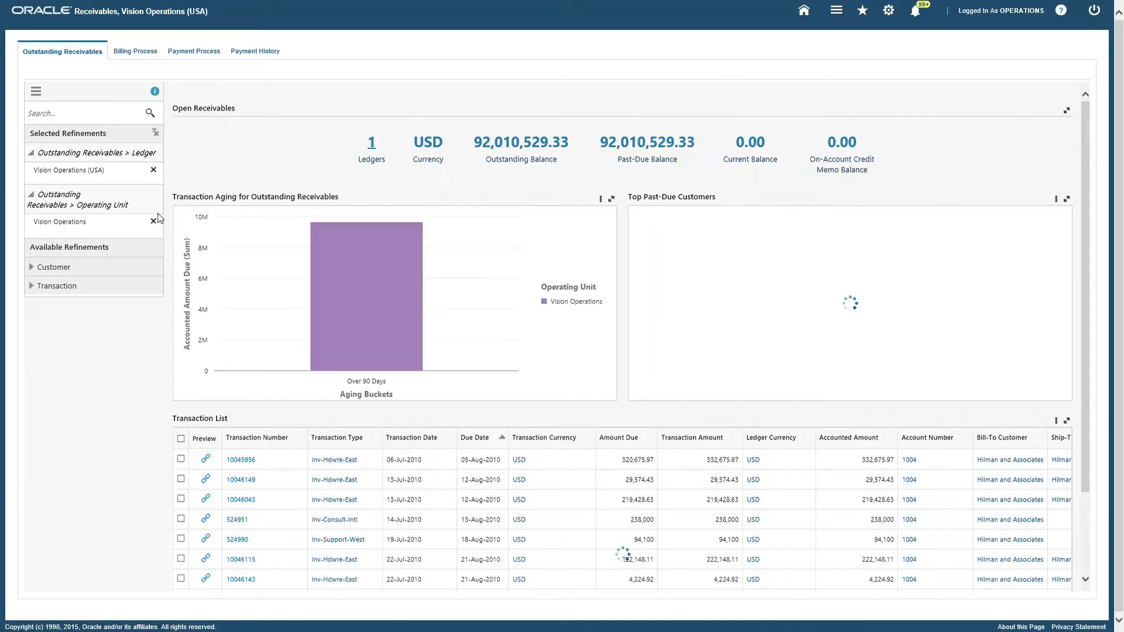
click(758, 443)
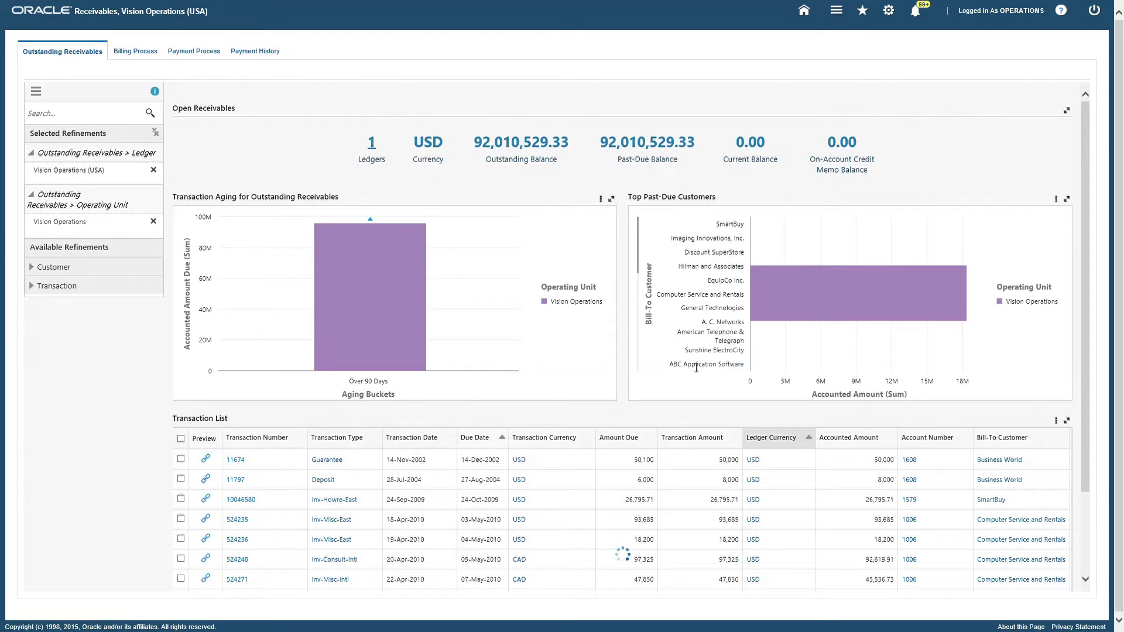
scroll(295, 497, down, 2)
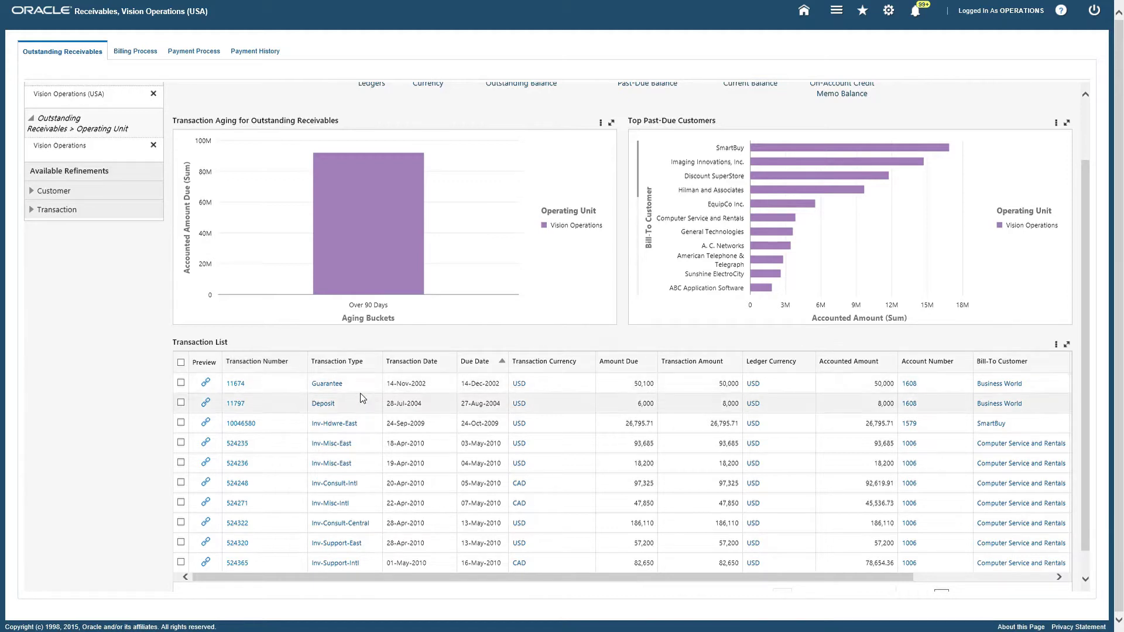
drag(459, 578, 429, 591)
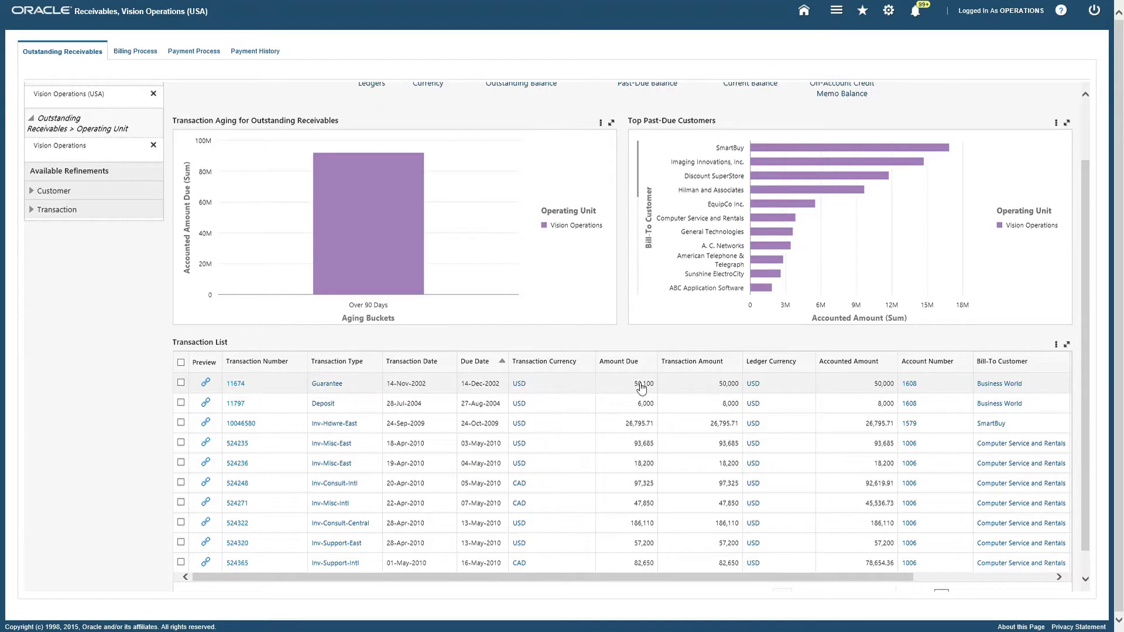
Refine the outstanding receivables to bill-to customer Business World from the transaction list, and remove that customer refinement again.
click(999, 384)
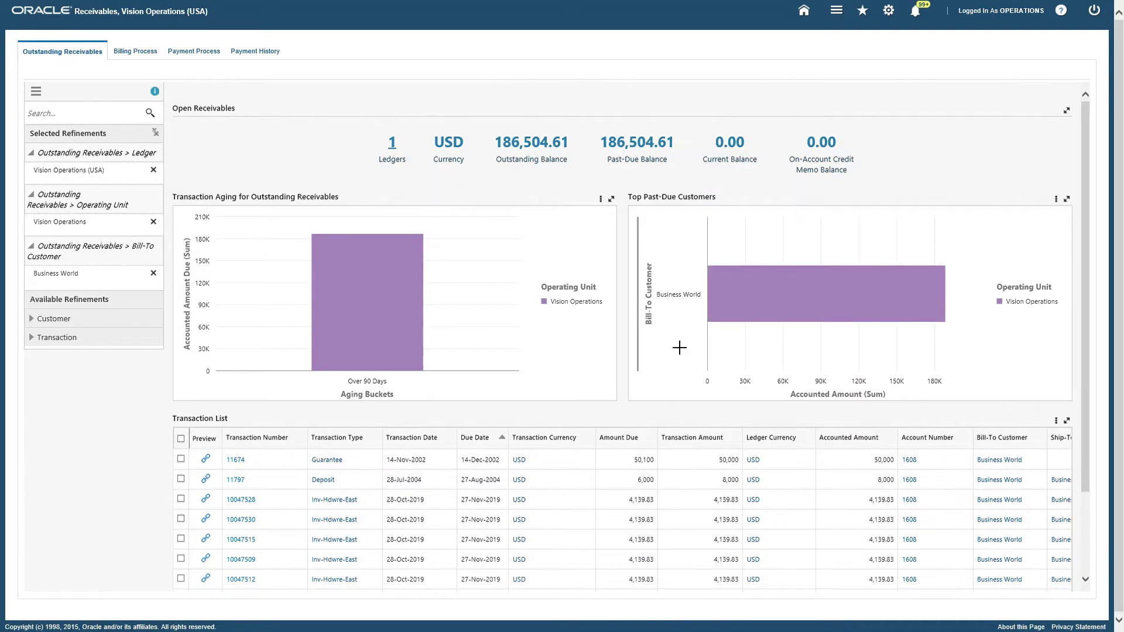
click(153, 273)
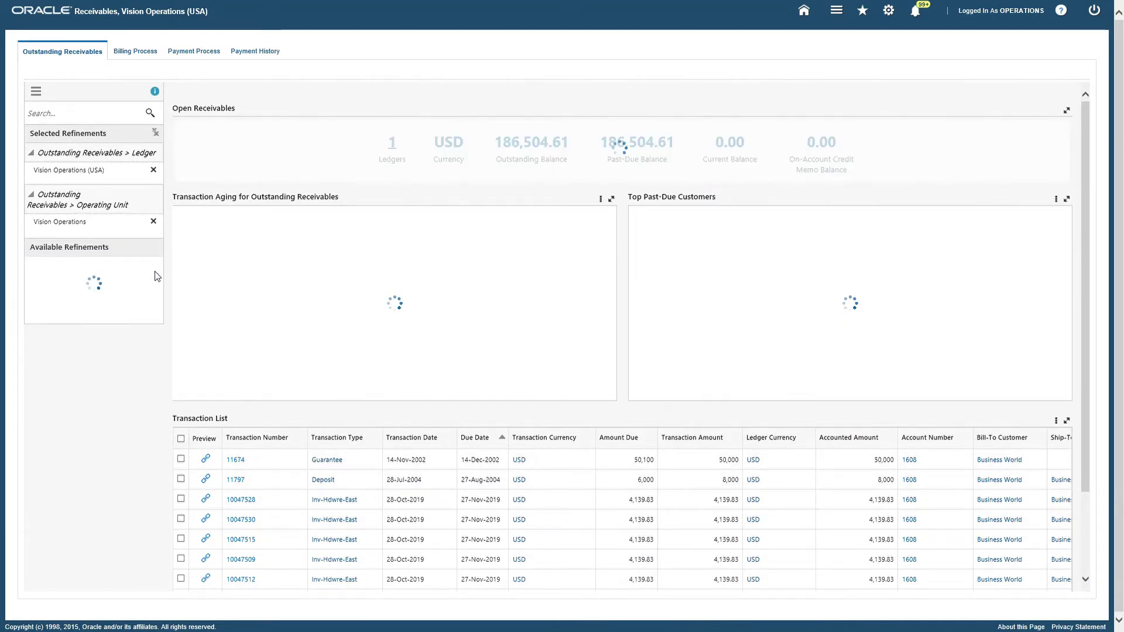
key(super+g)
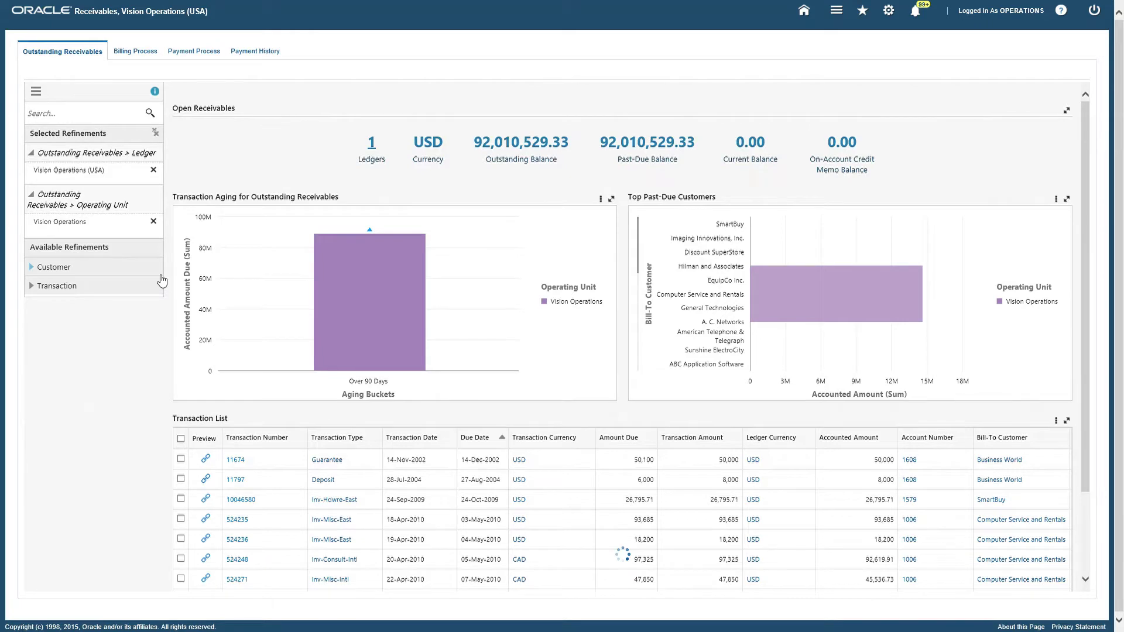
Open the Billing Process page and examine its incomplete transactions and pending adjustments charts and the pending billing details.
click(138, 53)
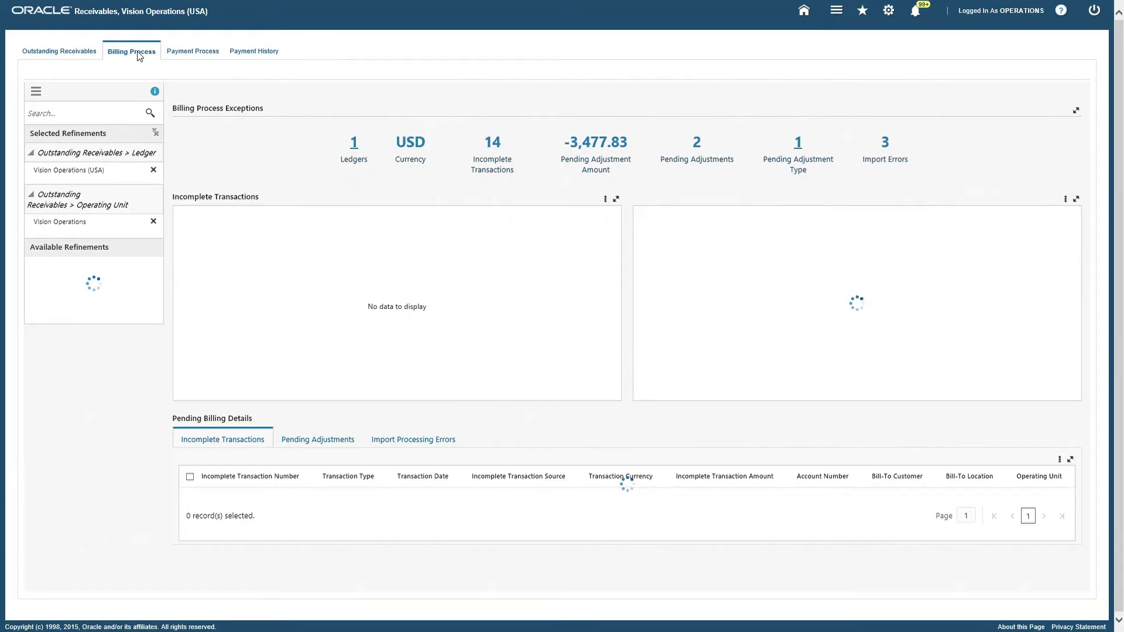
key(super+g)
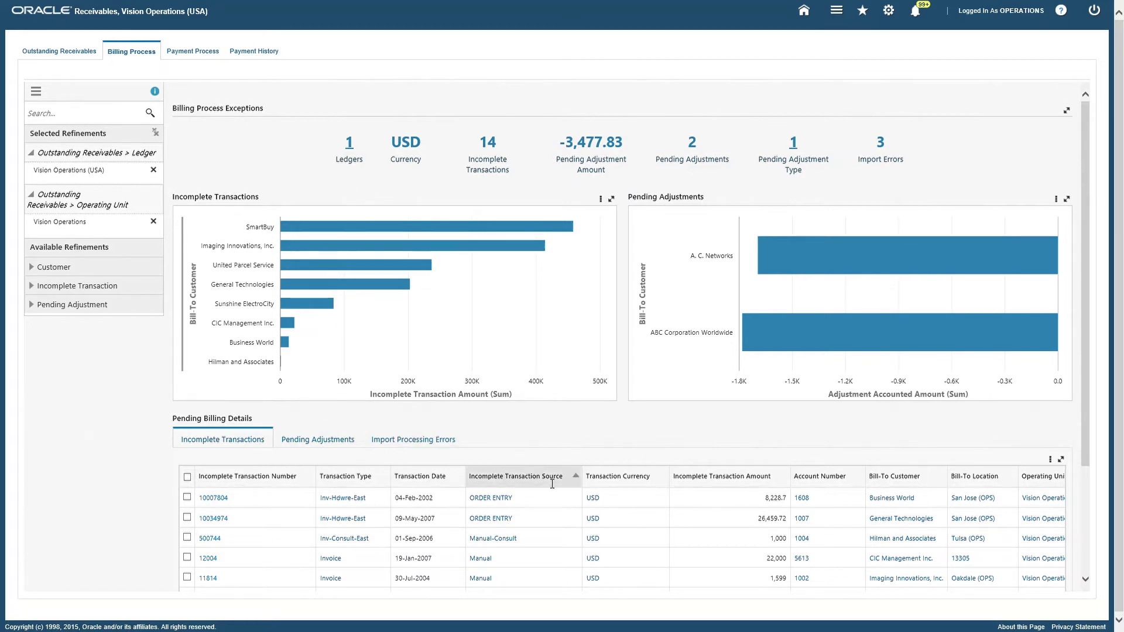
mouse_move(799, 240)
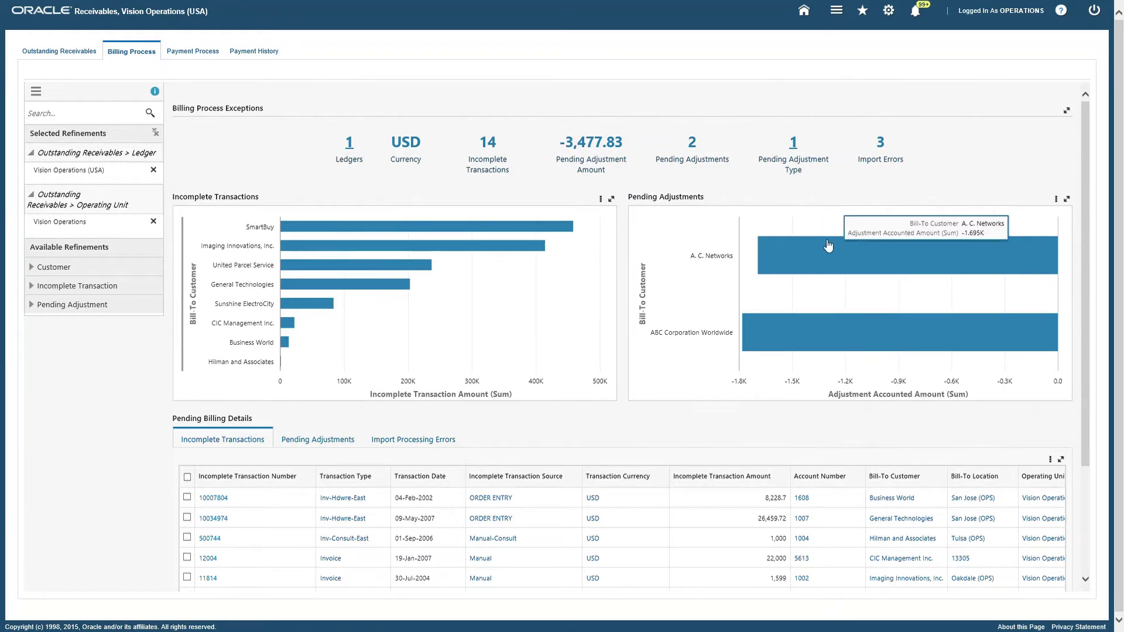
mouse_move(814, 266)
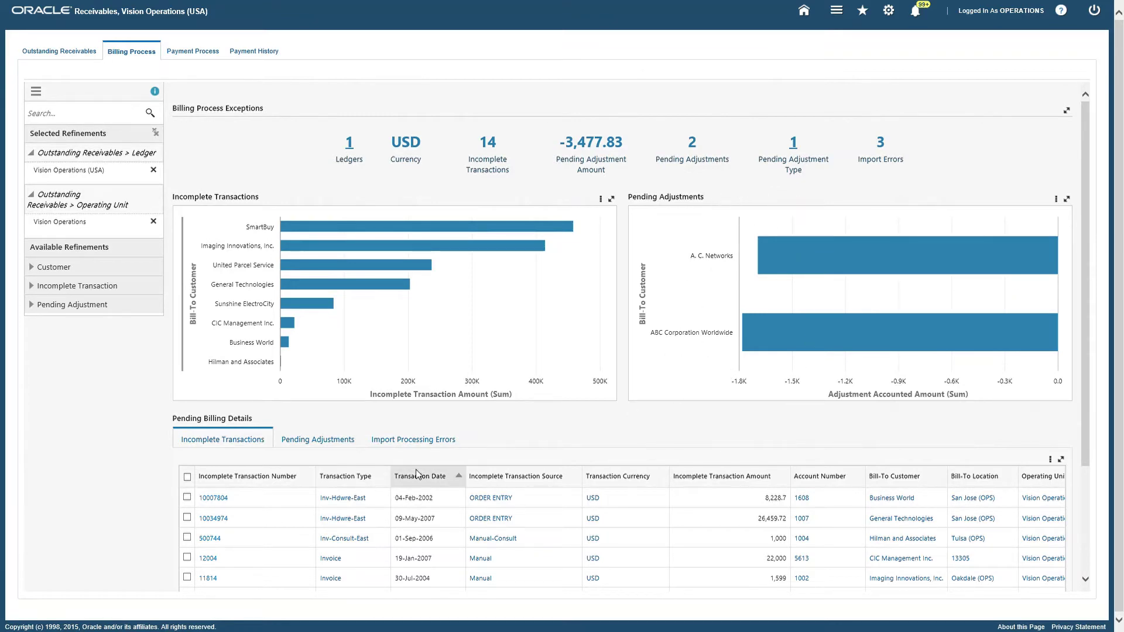
scroll(403, 475, down, 3)
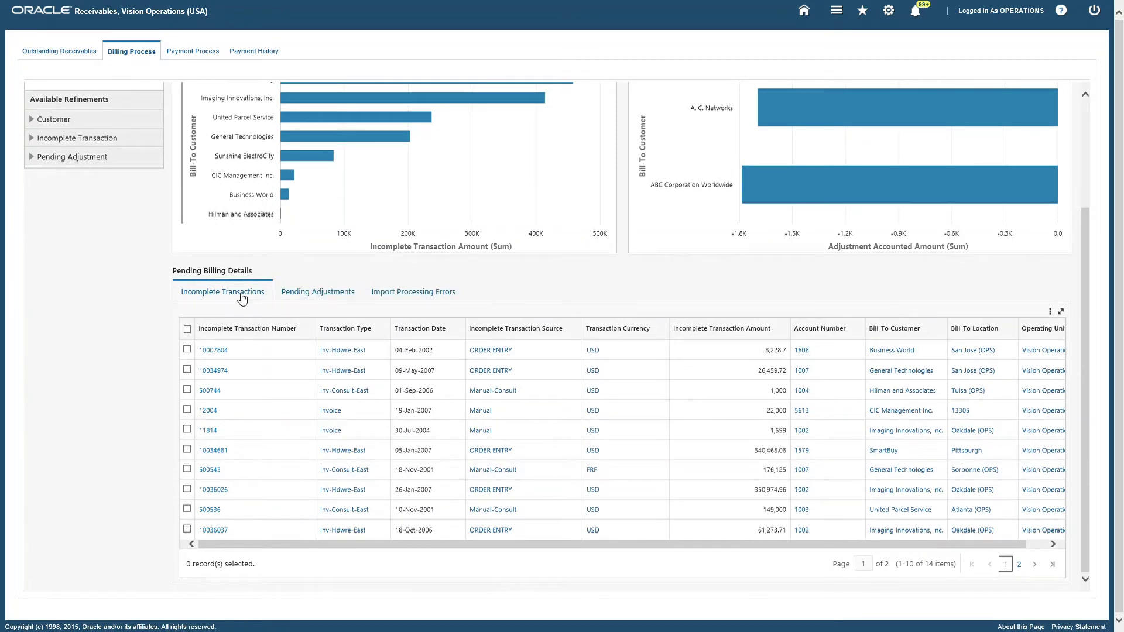
scroll(283, 274, up, 2)
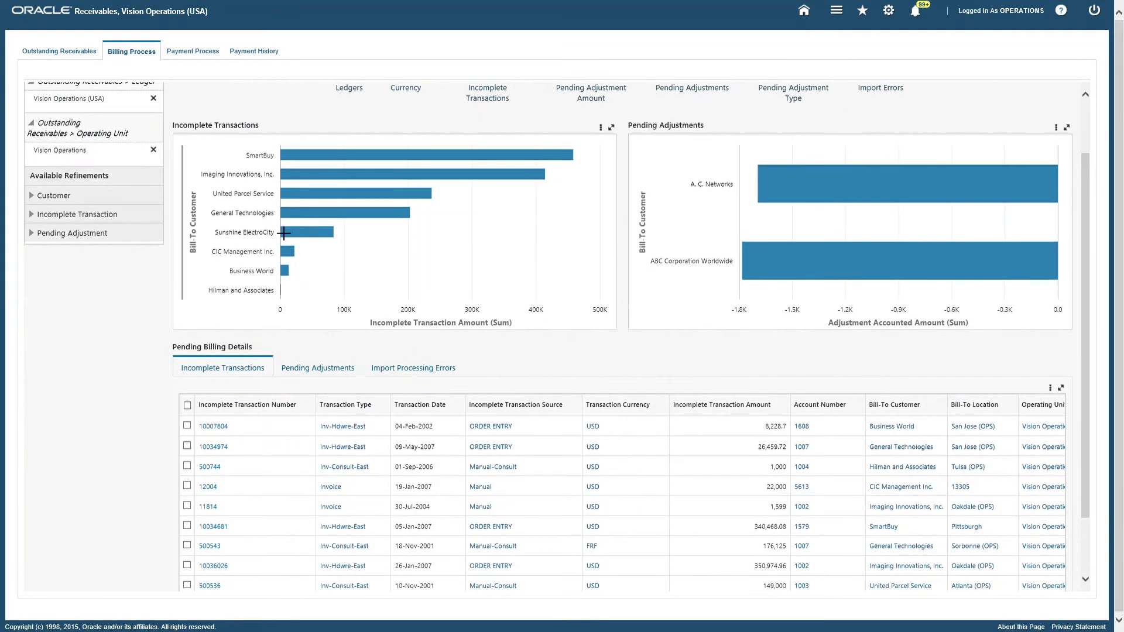
Refine the billing data to SmartBuy from the incomplete transactions chart, review its transactions, and remove the SmartBuy refinement.
click(335, 163)
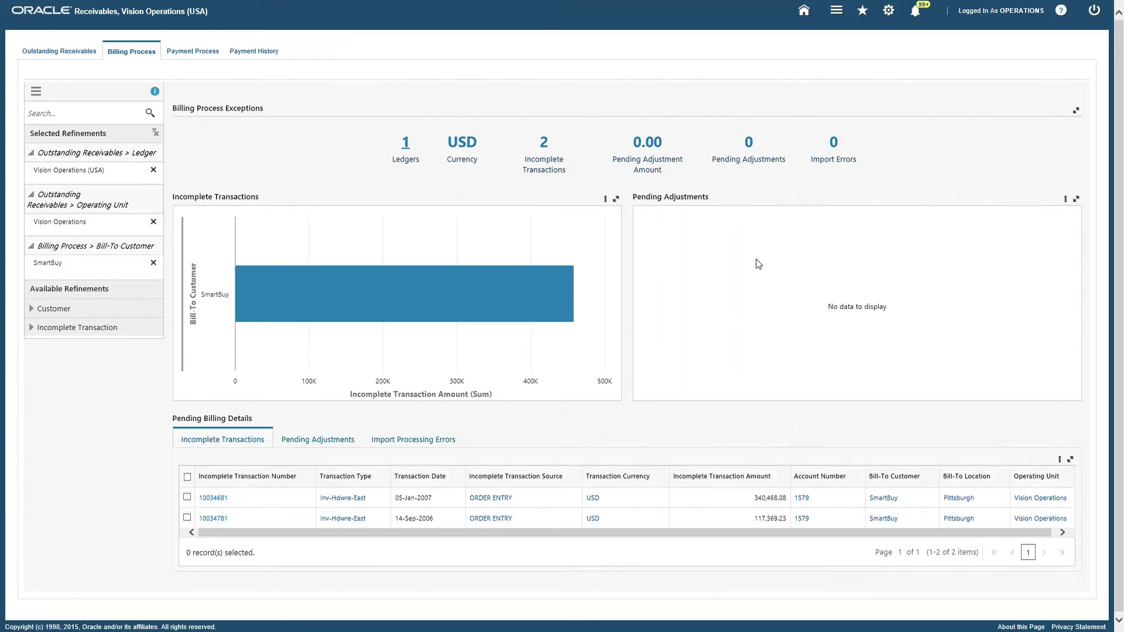
click(250, 479)
drag(316, 535, 386, 534)
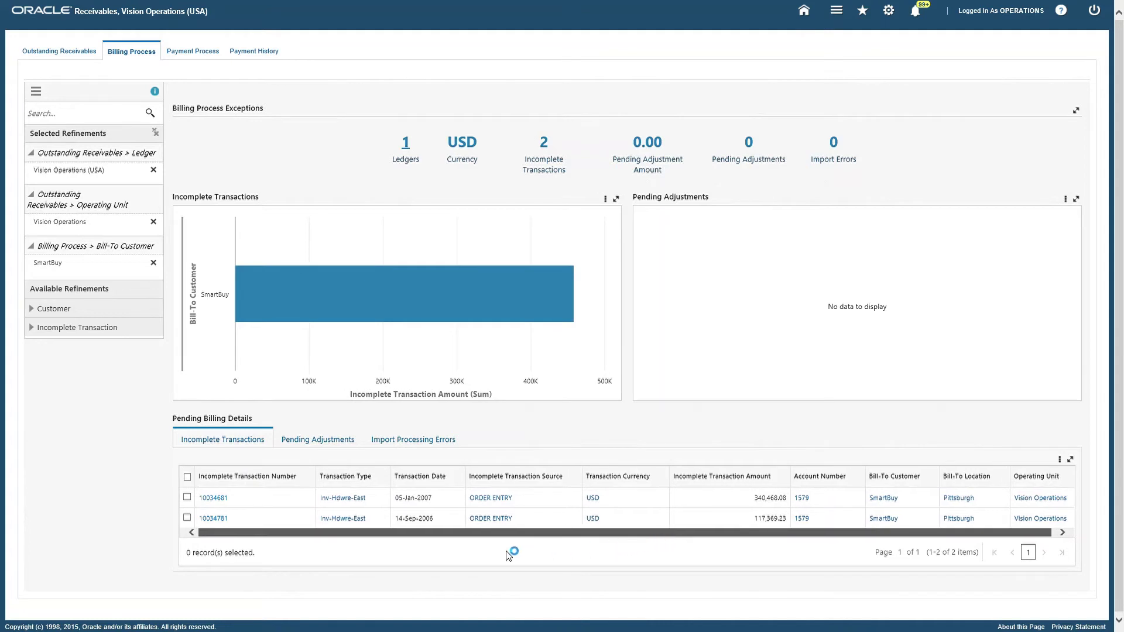
scroll(225, 504, left, 1)
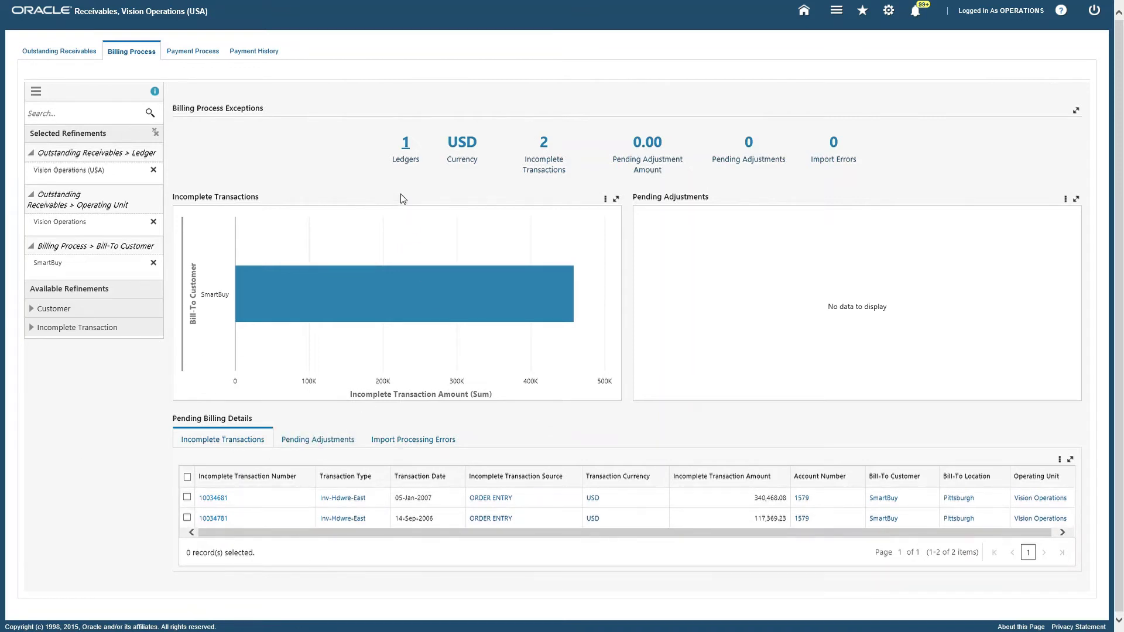
click(392, 431)
click(153, 264)
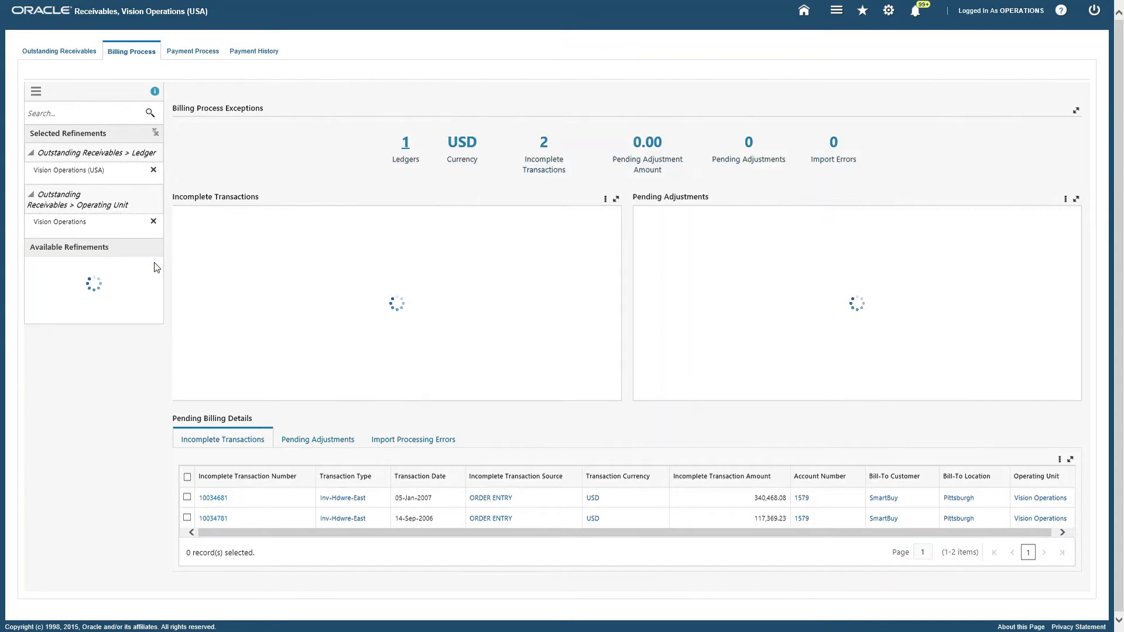
View the pending adjustments and the import processing errors in the pending billing details.
click(324, 446)
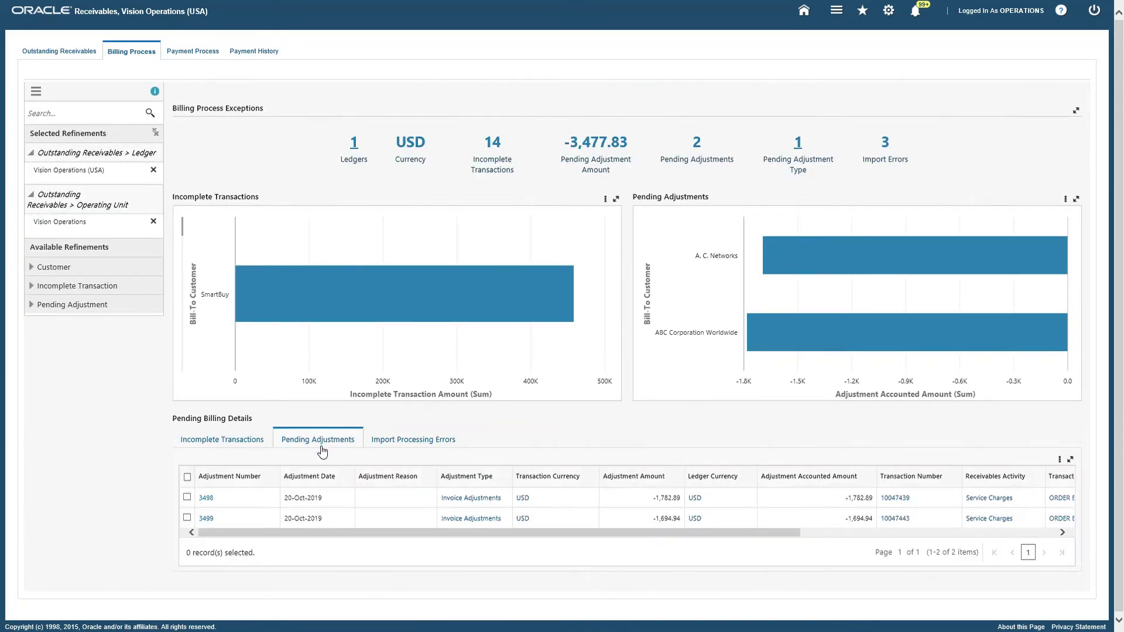
click(422, 446)
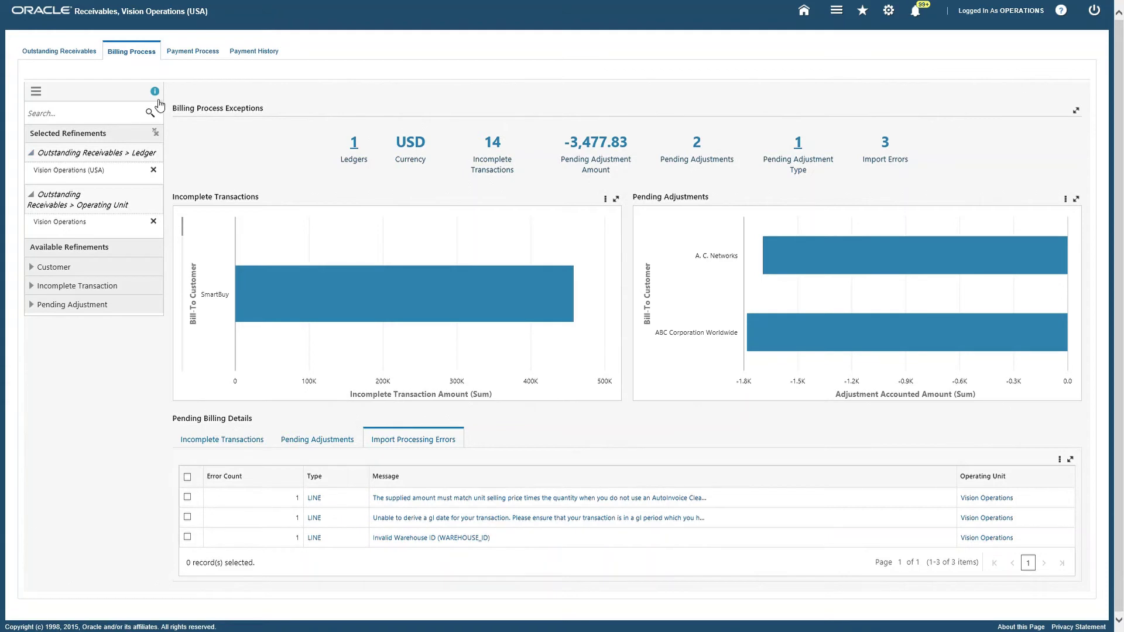
Open the Payment Process page and review its exception metrics, charts and list of unapplied receipts.
click(194, 52)
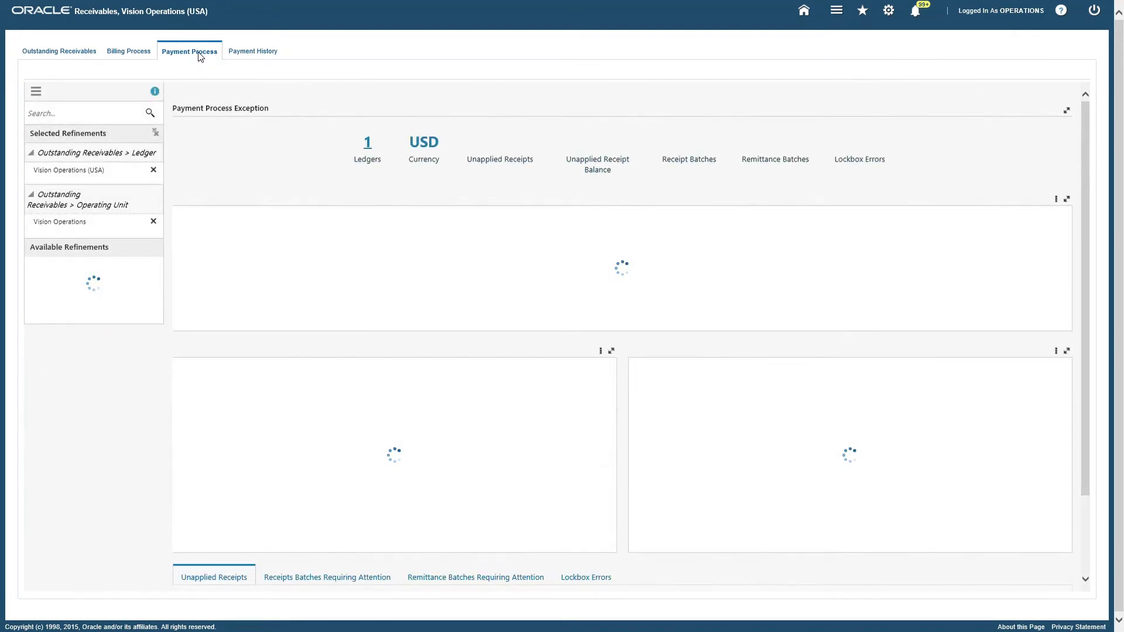
key(super+g)
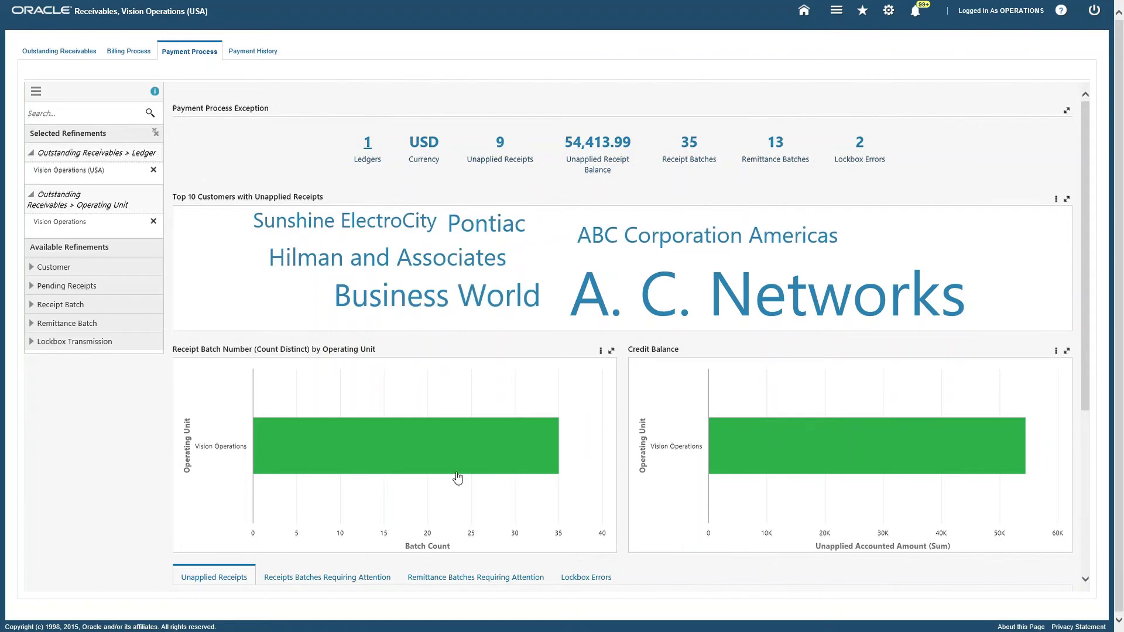
scroll(462, 485, down, 3)
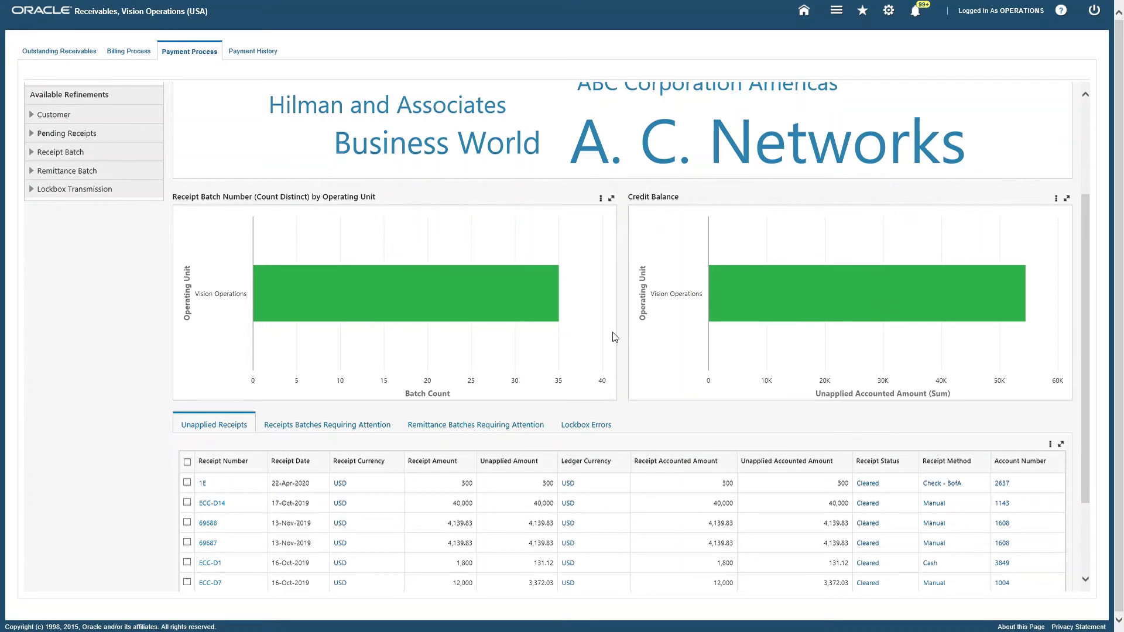
scroll(678, 344, down, 2)
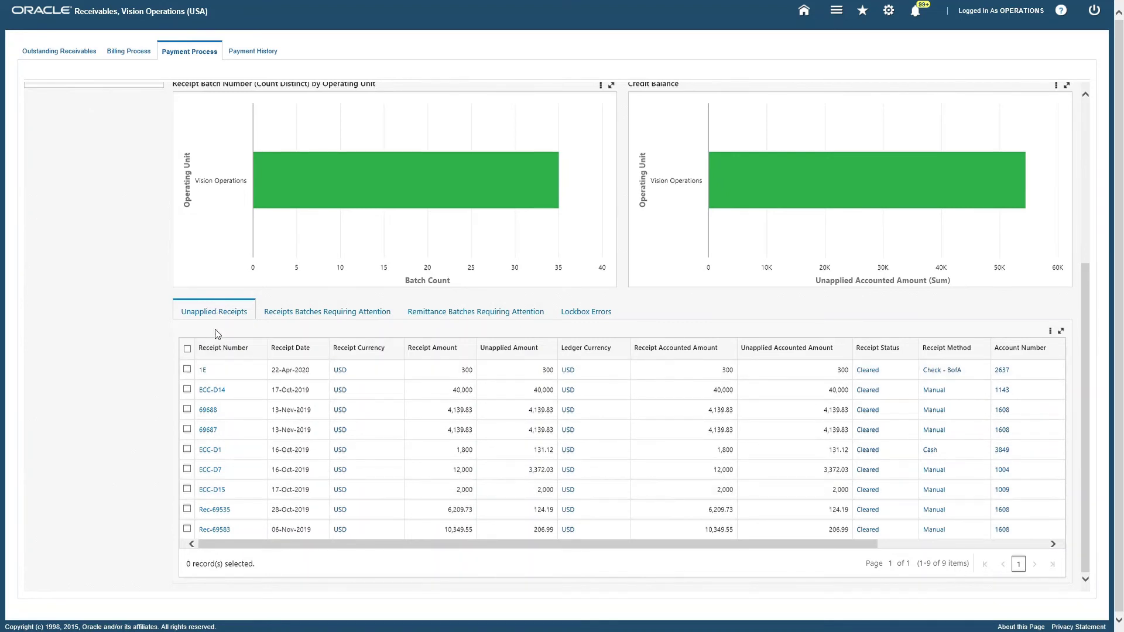
Look through the receipt batches and remittance batches requiring attention and the lockbox errors on the Payment Process page.
click(324, 305)
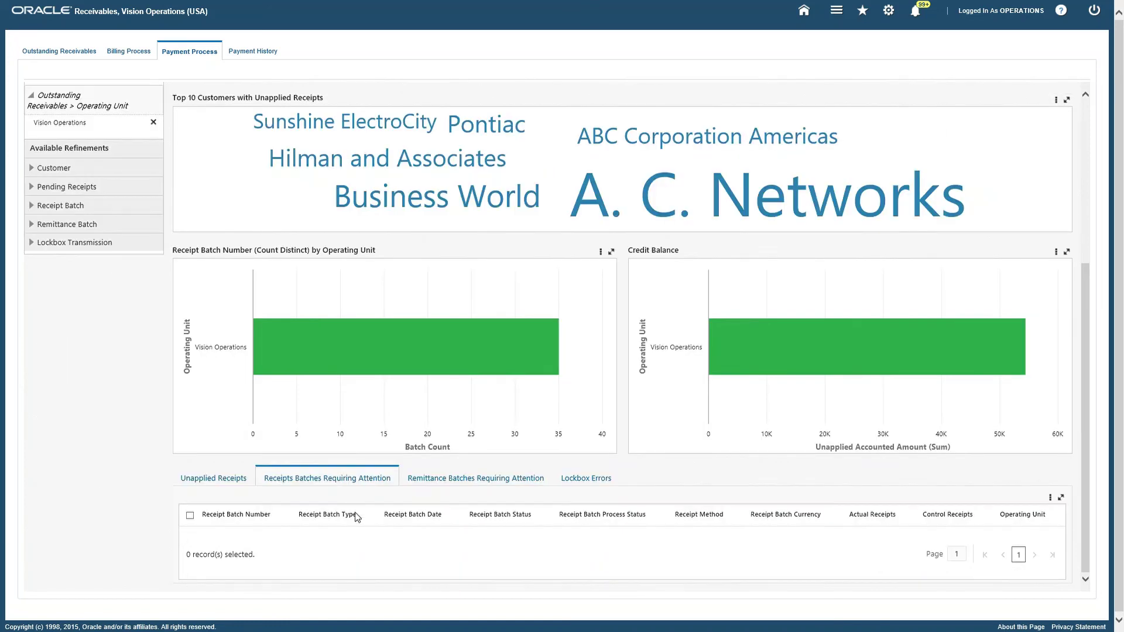
click(452, 481)
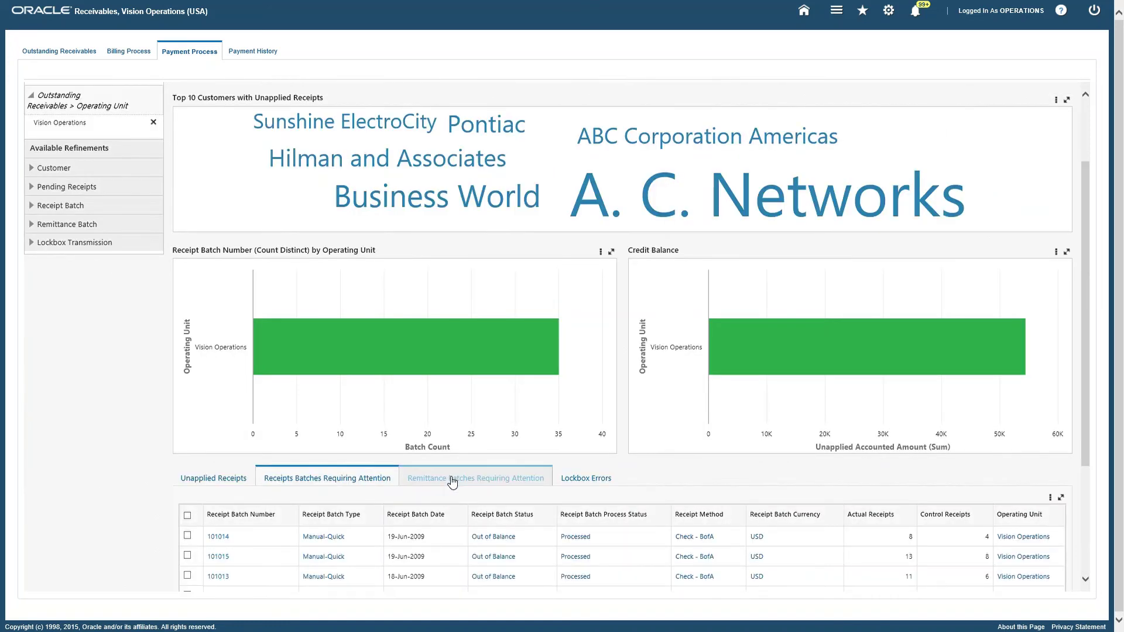
click(586, 485)
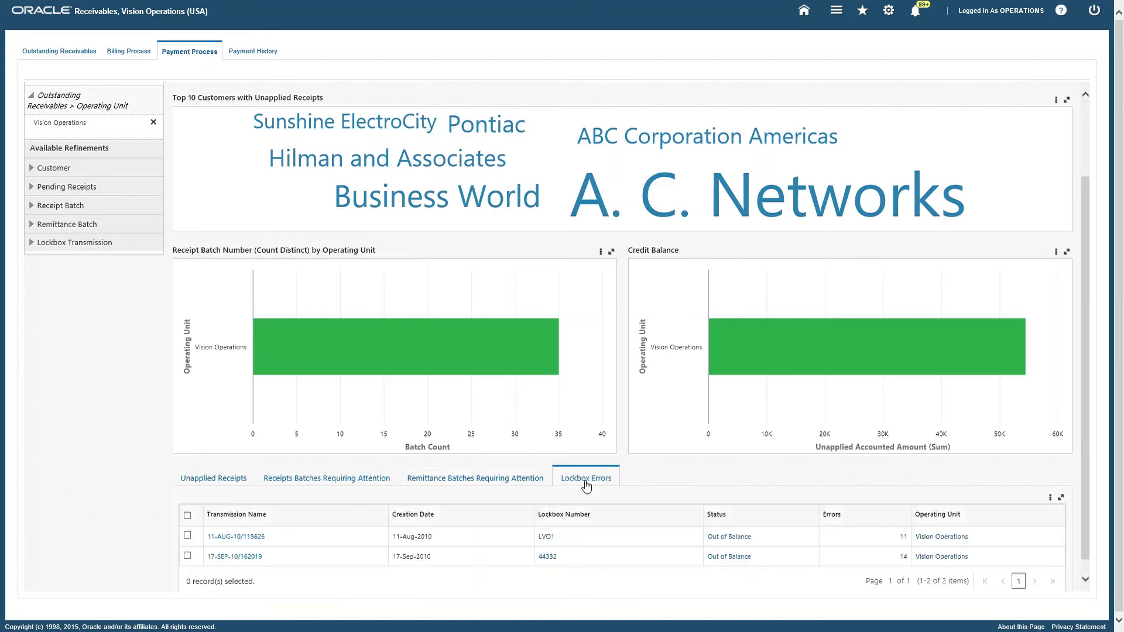
scroll(585, 485, down, 1)
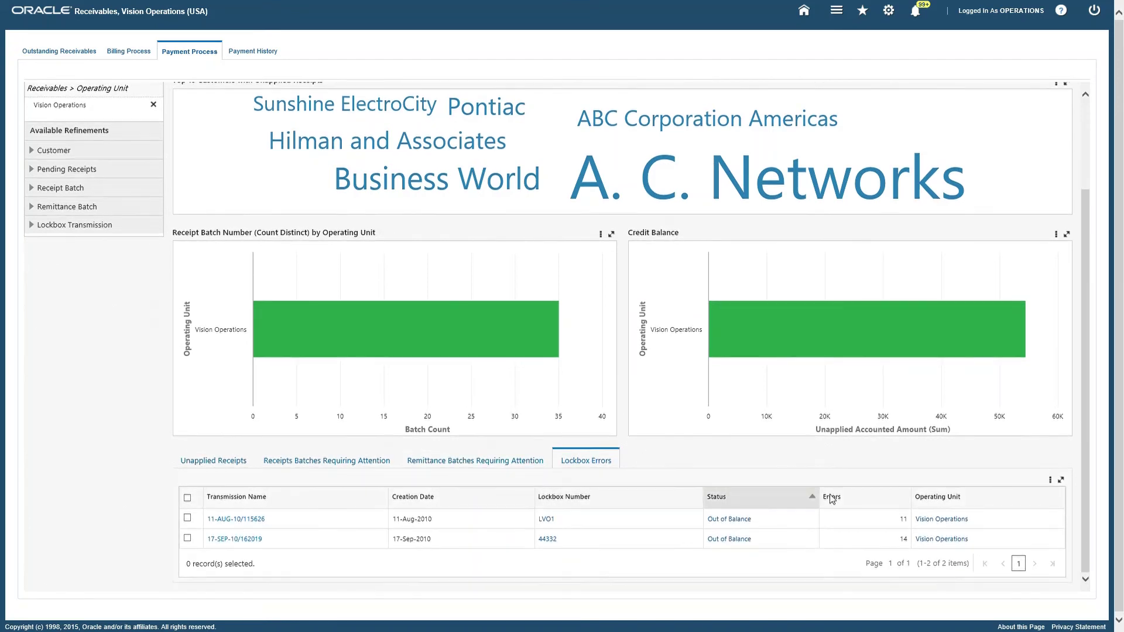
click(304, 465)
click(223, 468)
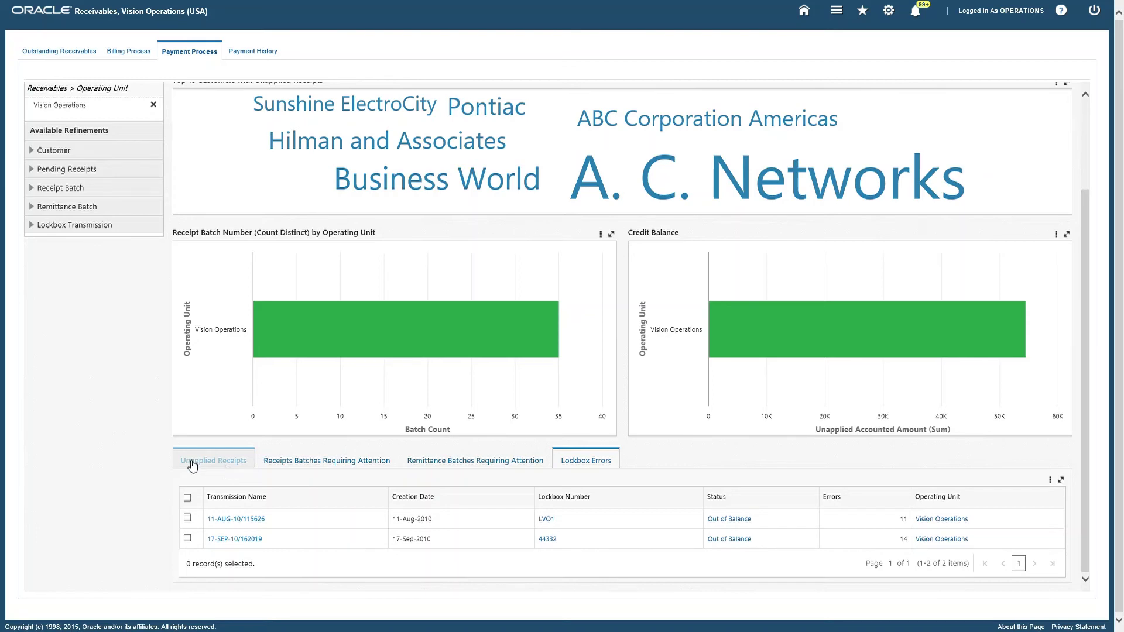
scroll(357, 304, up, 3)
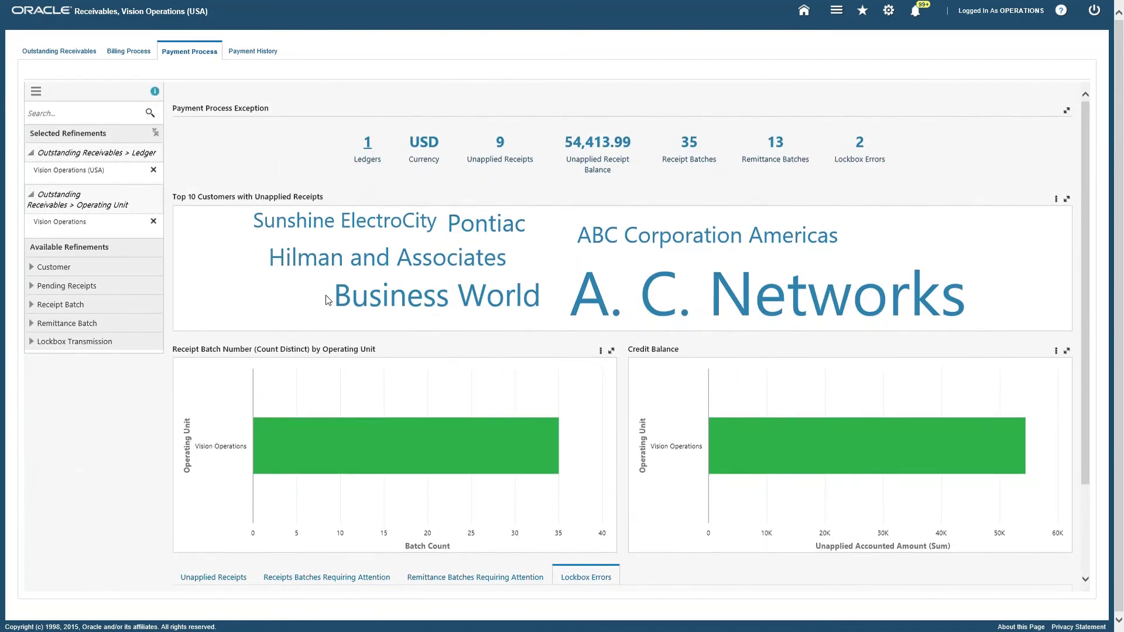
scroll(328, 301, down, 3)
scroll(247, 251, up, 3)
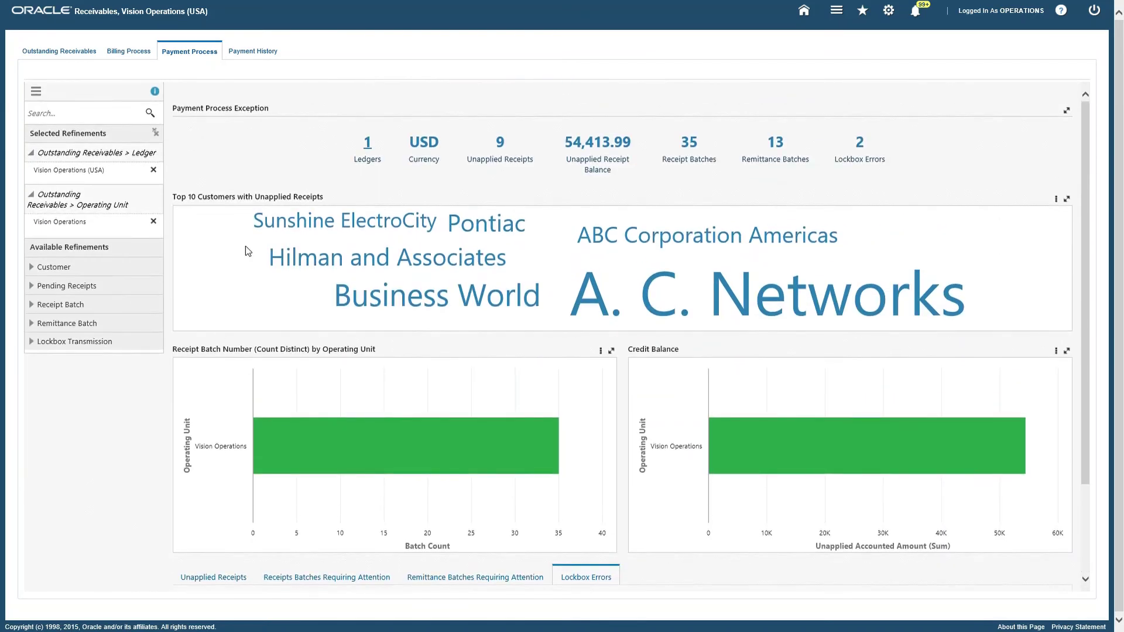
Open the Payment History page and view its lists of payments and paid transactions.
click(253, 51)
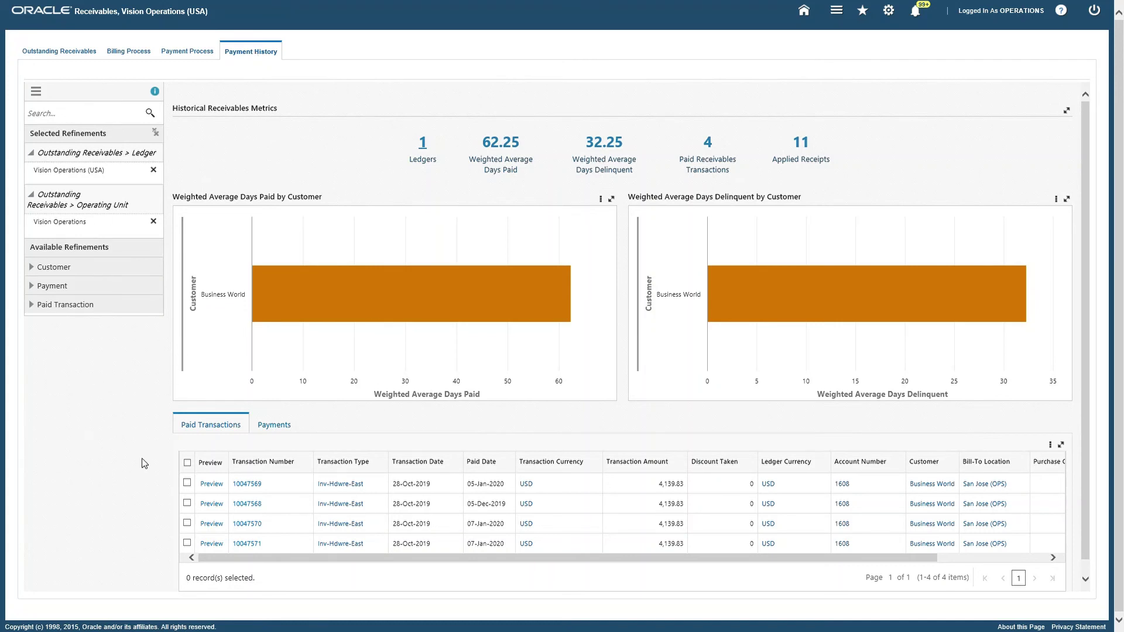
click(282, 426)
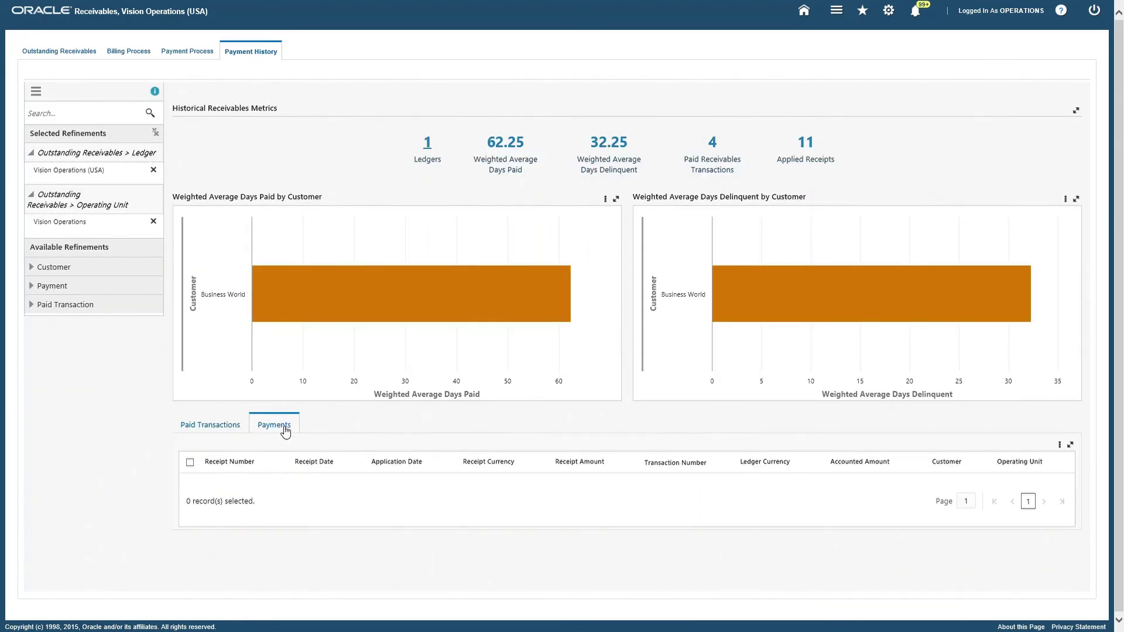
click(222, 430)
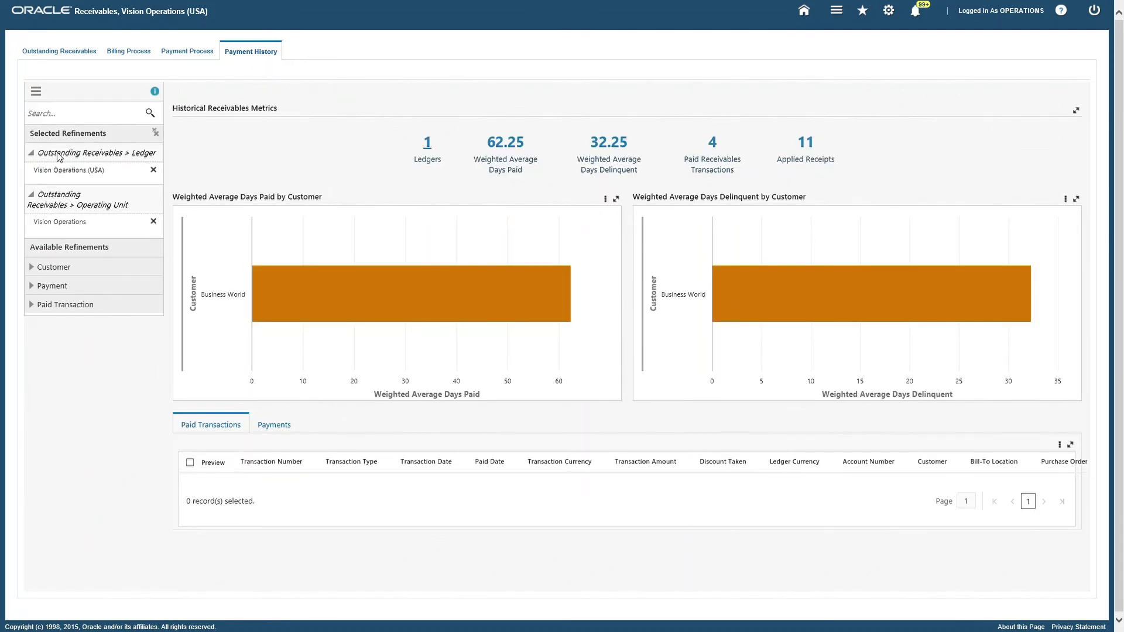